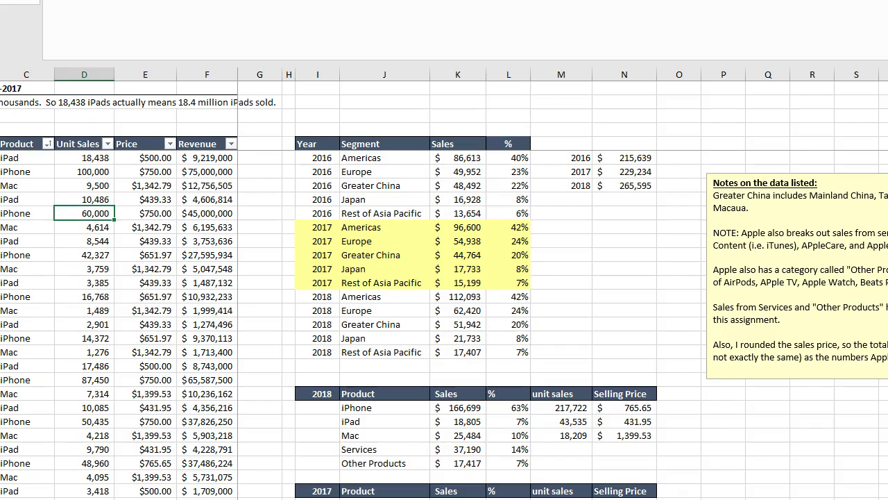
- Move to the next worksheet, the Apple Product Sales Data sheet with its blank Price column
{"action": "key", "text": "ctrl+Page_Down"}
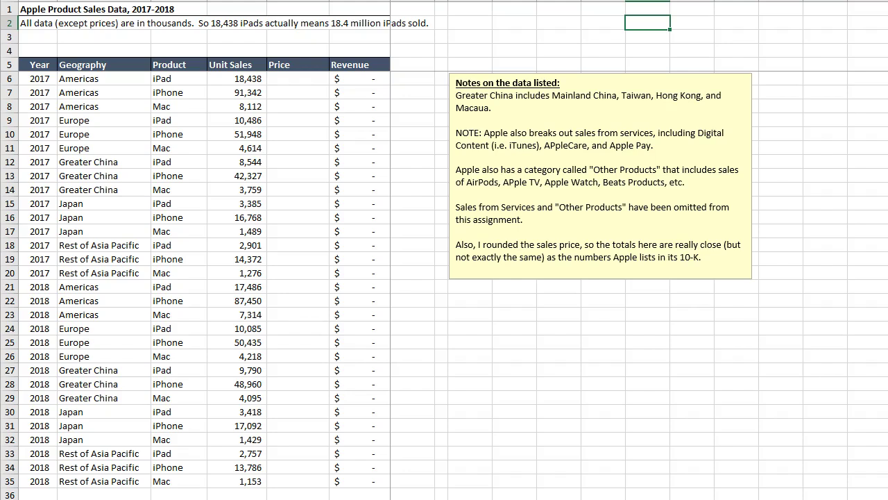
- On the Product Price List sheet, name the 2017 price table A7:B9 'price_2017'
{"action": "key", "text": "ctrl+Page_Down"}
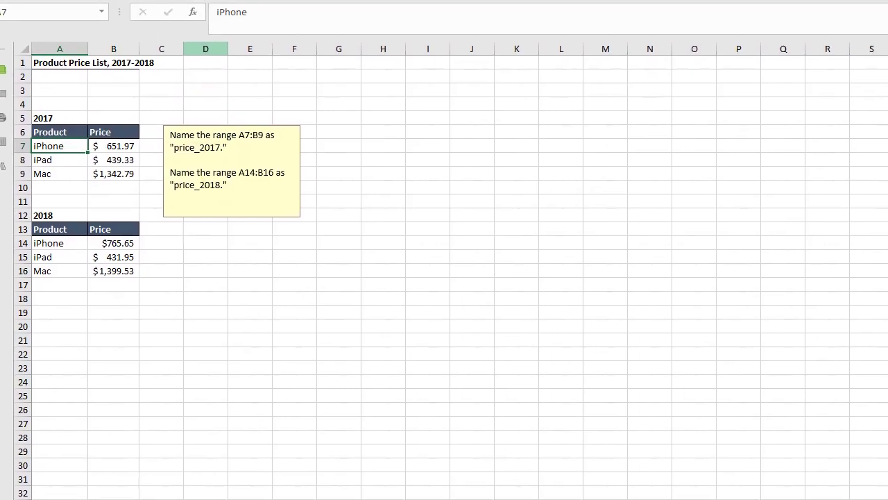
{"action": "left_click_drag", "start_coordinate": [69, 146], "coordinate": [119, 169]}
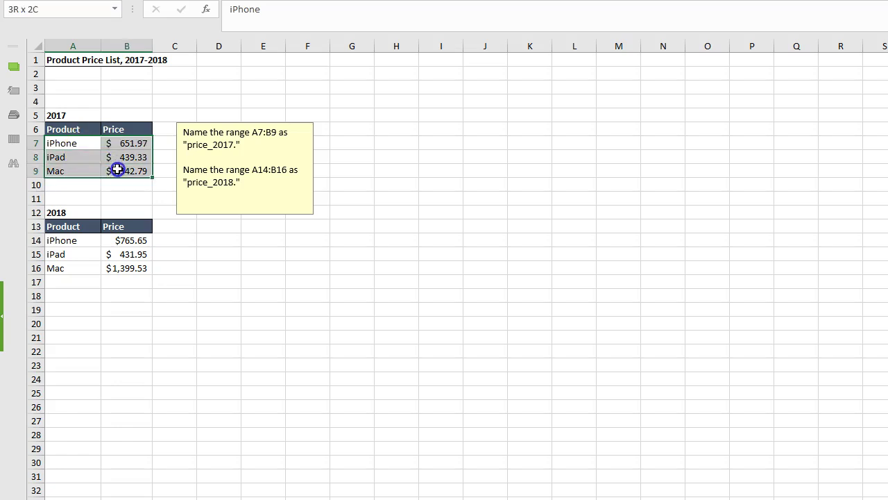
{"action": "left_click", "coordinate": [115, 10]}
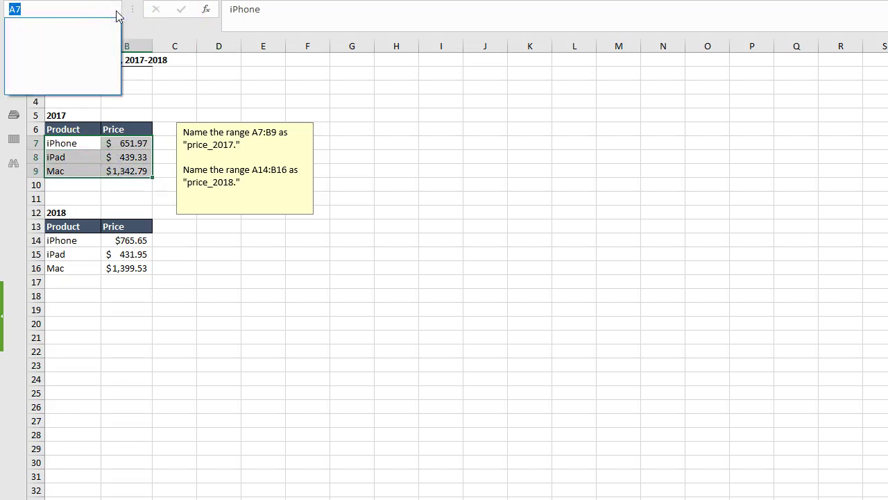
{"action": "type", "text": "price_2017"}
{"action": "key", "text": "Return"}
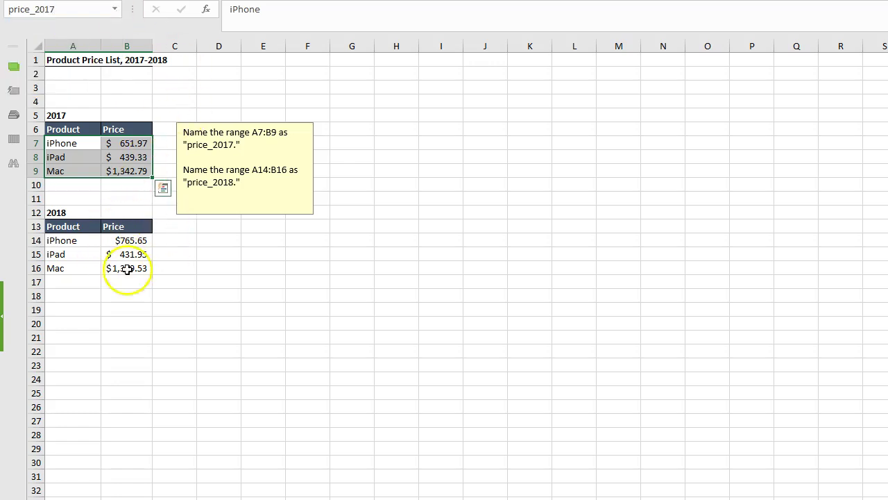
{"action": "left_click", "coordinate": [83, 254]}
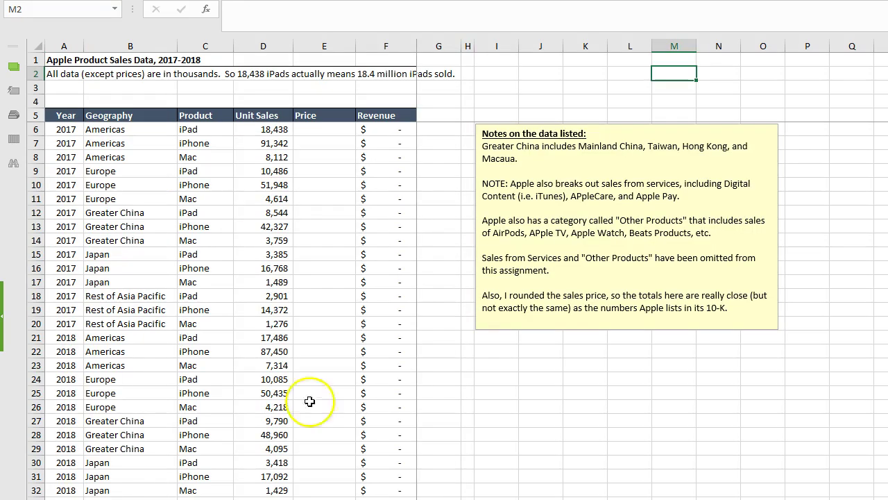
- Enter =VLOOKUP(C6,price_2017,2,FALSE) in E6 to fetch the iPad's 2017 price of $439.33
{"action": "left_click", "coordinate": [345, 132]}
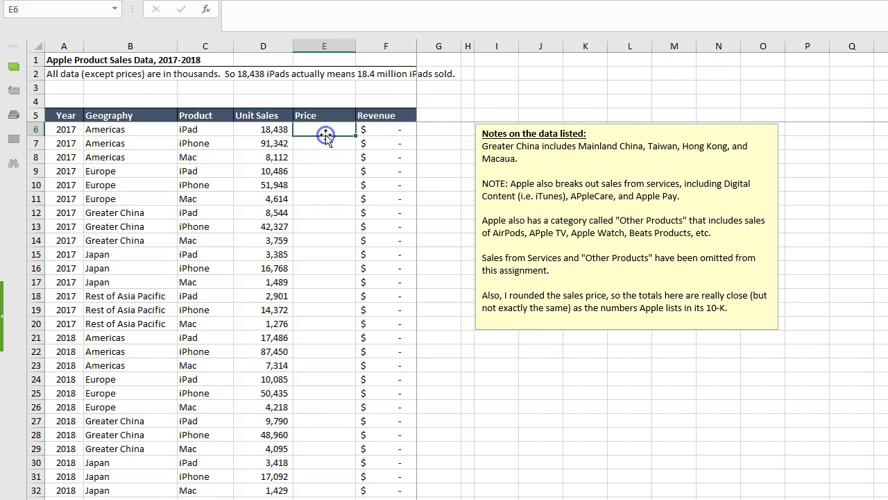
{"action": "type", "text": "=vl"}
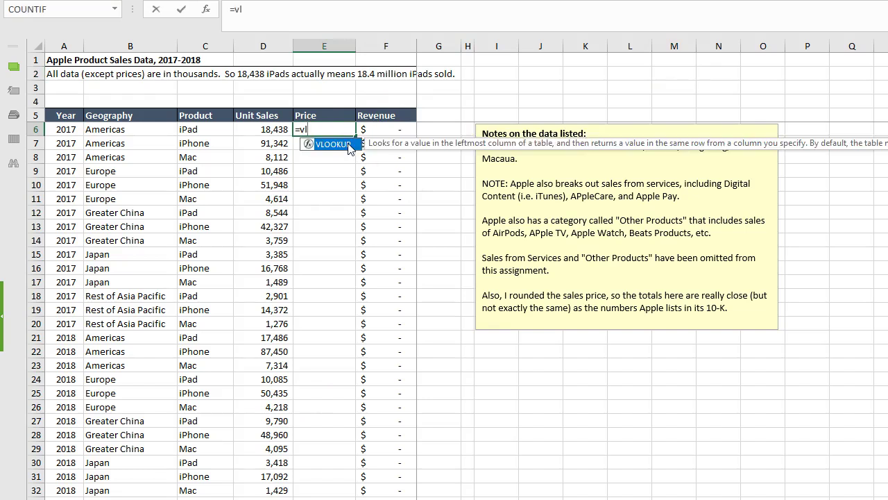
{"action": "double_click", "coordinate": [349, 144]}
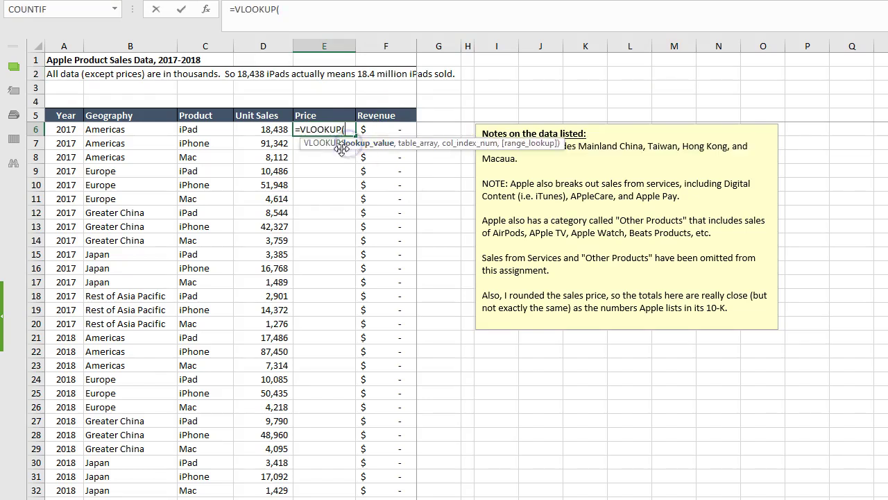
{"action": "left_click", "coordinate": [208, 129]}
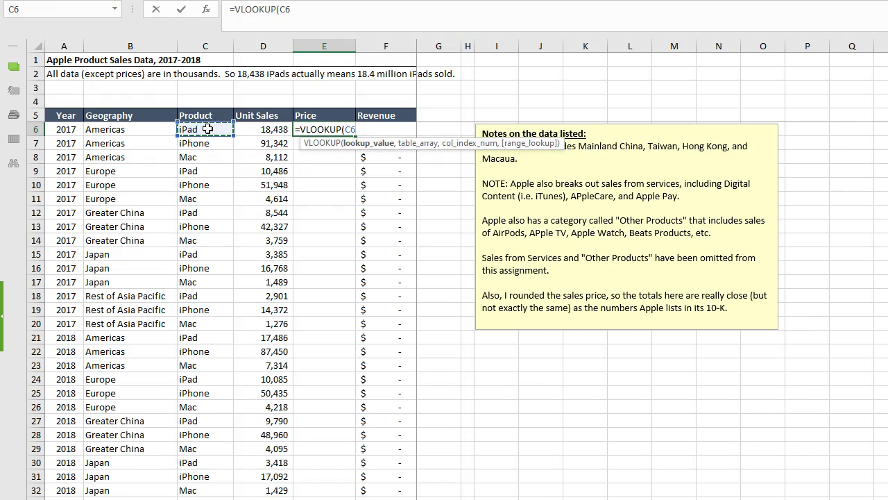
{"action": "type", "text": ","}
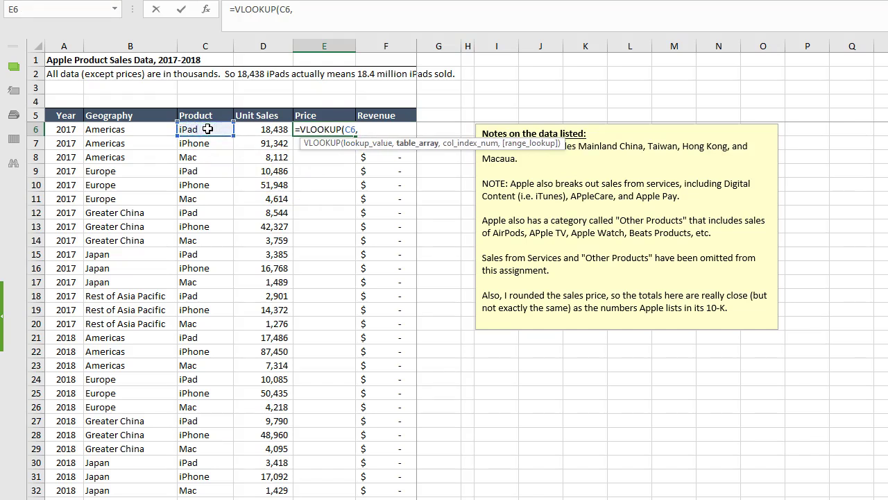
{"action": "type", "text": "pri"}
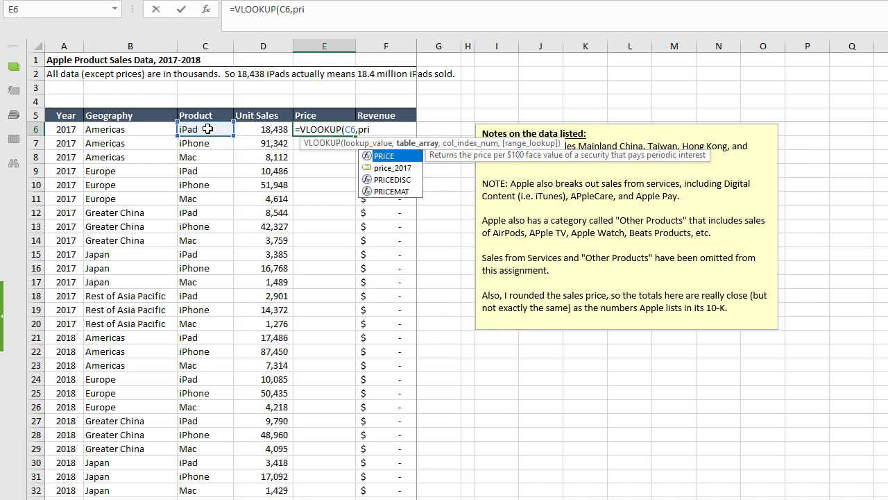
{"action": "key", "text": "Down"}
{"action": "key", "text": "Tab"}
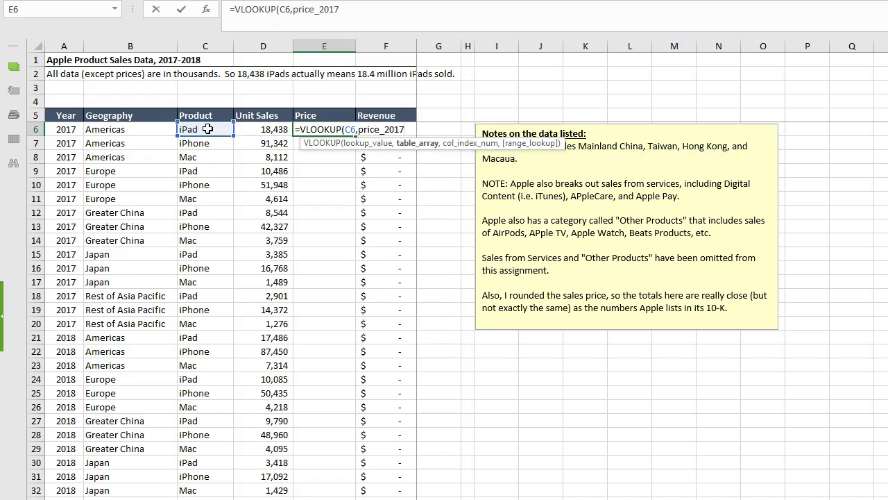
{"action": "type", "text": ",2"}
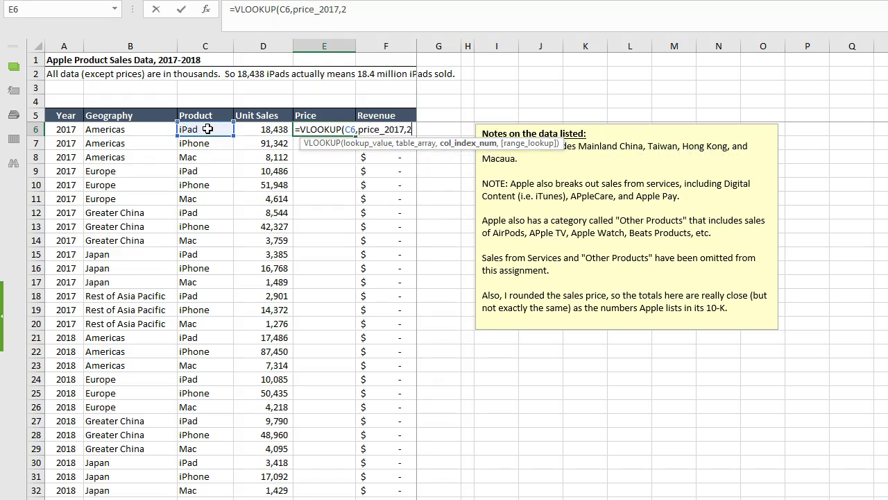
{"action": "type", "text": ",f"}
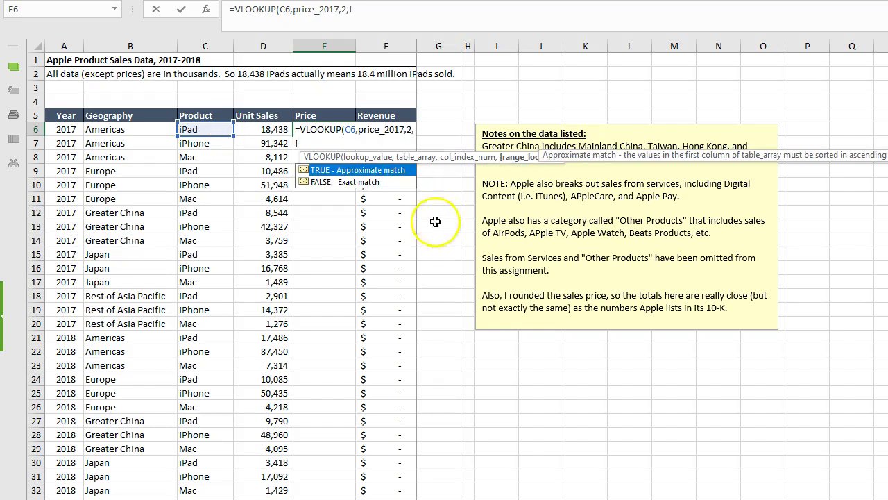
{"action": "double_click", "coordinate": [347, 181]}
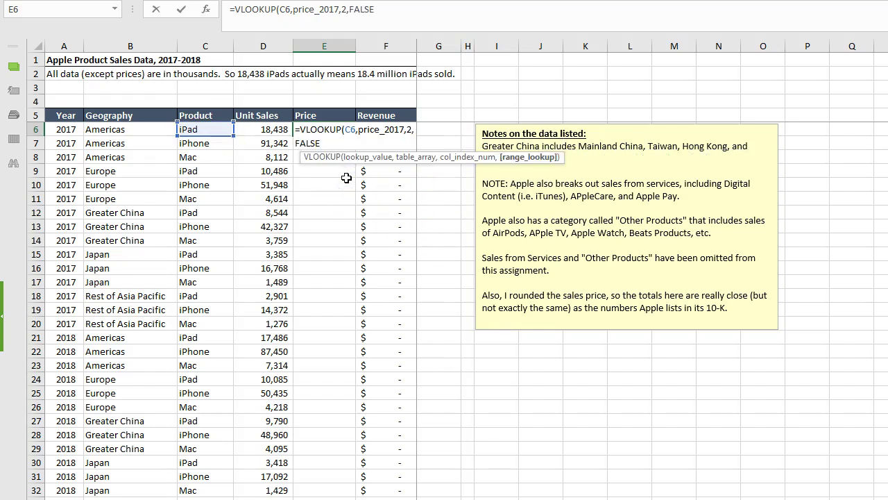
{"action": "type", "text": ")"}
{"action": "key", "text": "Return"}
{"action": "left_click", "coordinate": [326, 128]}
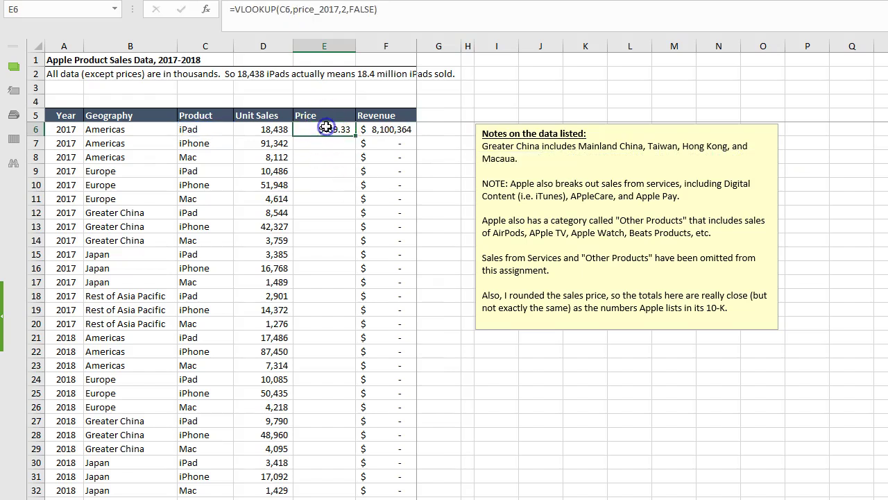
- Fill E6's lookup down to E20, check F6's =D6*E6 formula, then undo the filled prices
{"action": "left_click_drag", "start_coordinate": [355, 136], "coordinate": [359, 324]}
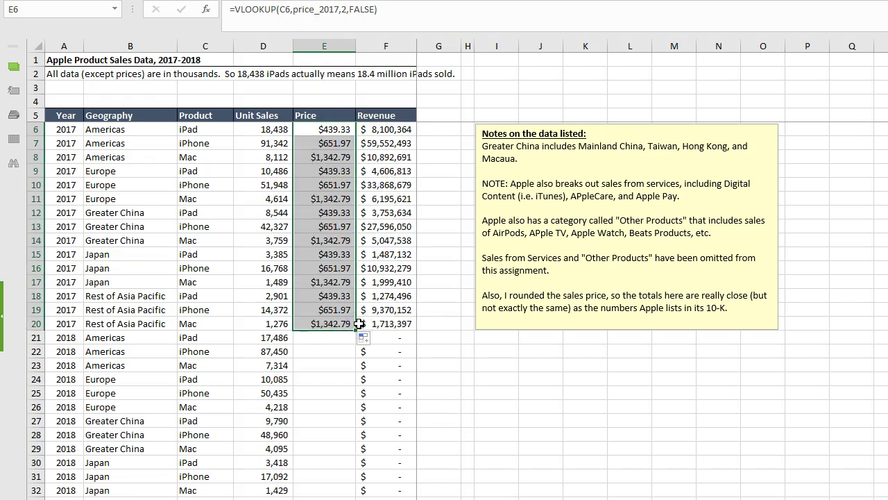
{"action": "left_click", "coordinate": [399, 130]}
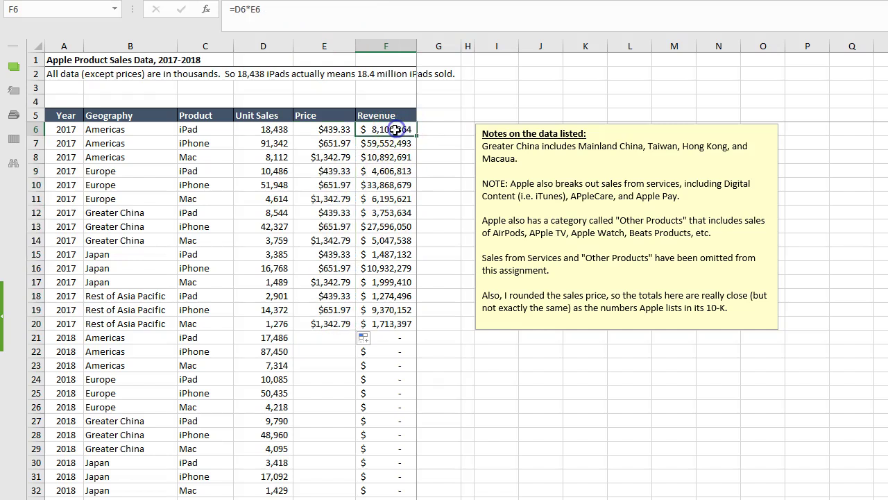
{"action": "left_click", "coordinate": [252, 10]}
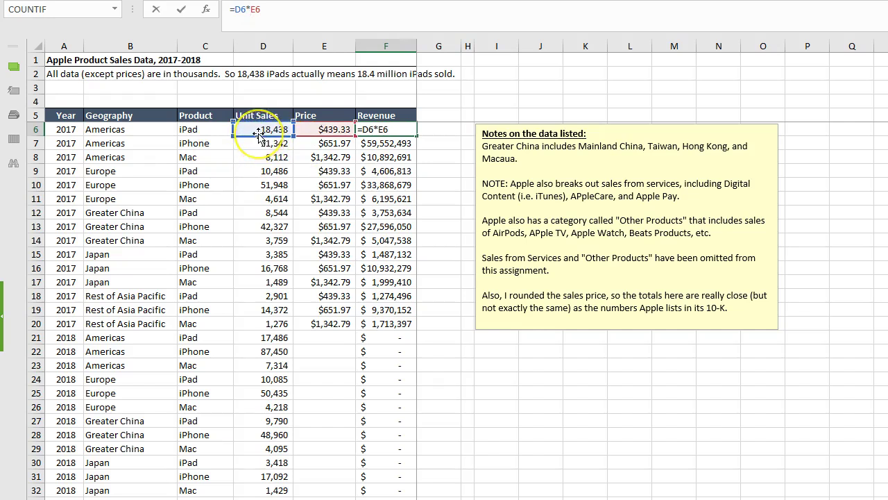
{"action": "key", "text": "ctrl+Return"}
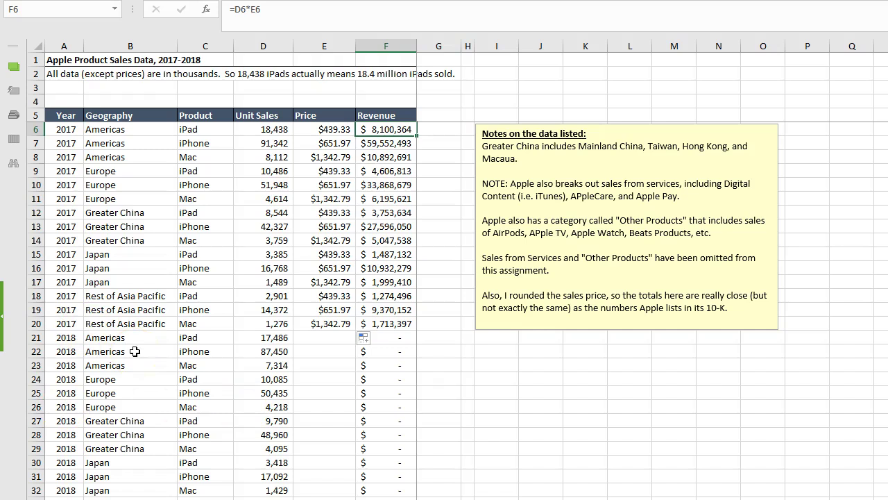
{"action": "key", "text": "ctrl+z"}
{"action": "key", "text": "ctrl+z"}
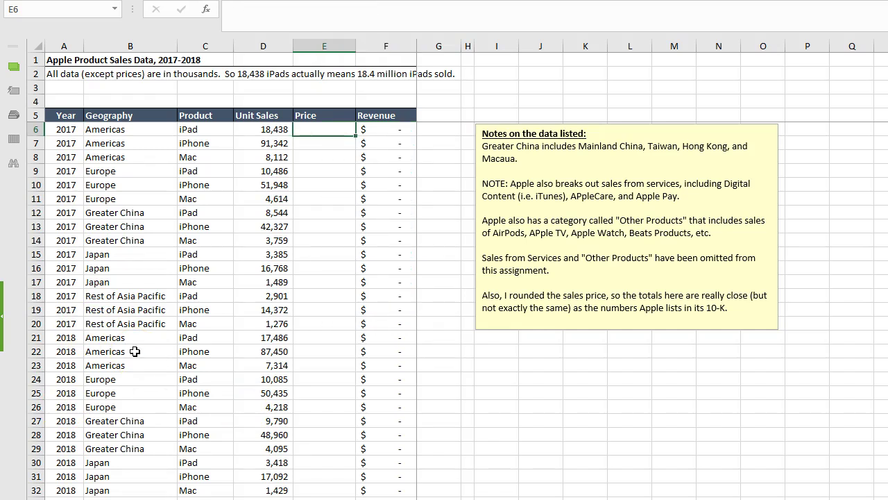
- Paste the 2017 price lookup formula into the Price cells of the 2017 rows, E6:E20
{"action": "key", "text": "ctrl+Page_Down"}
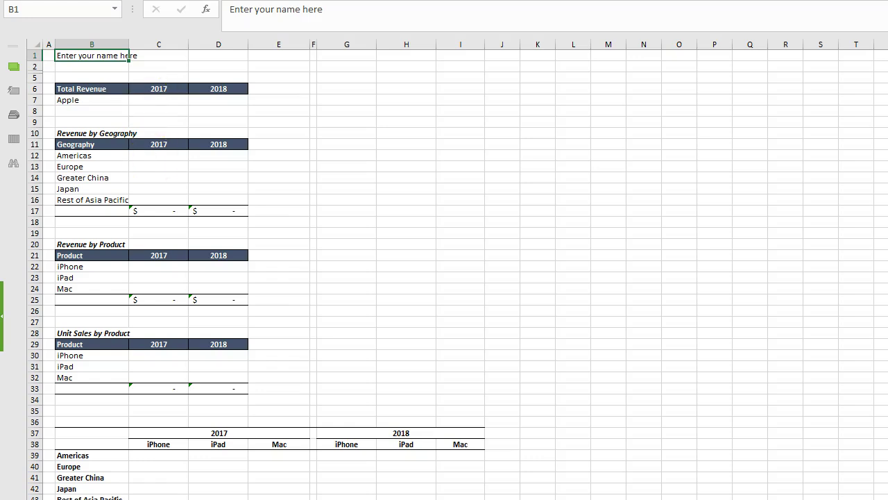
{"action": "key", "text": "ctrl+Page_Up"}
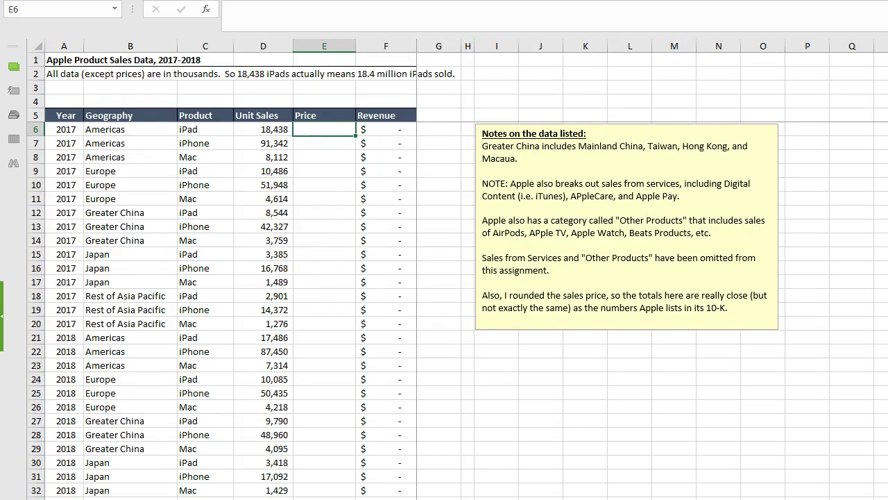
{"action": "type", "text": "=VLOOKUP(C6,price_2017,2,FALSE)"}
{"action": "key", "text": "shift+Down"}
{"action": "key", "text": "shift+Down"}
{"action": "key", "text": "shift+Down"}
{"action": "key", "text": "shift+Down"}
{"action": "key", "text": "shift+Down"}
{"action": "key", "text": "shift+Down"}
{"action": "key", "text": "shift+Down"}
{"action": "key", "text": "shift+Down"}
{"action": "key", "text": "shift+Down"}
{"action": "key", "text": "shift+Down"}
{"action": "key", "text": "shift+Down"}
{"action": "key", "text": "shift+Down"}
{"action": "key", "text": "shift+Down"}
{"action": "key", "text": "shift+Down"}
{"action": "key", "text": "ctrl+v"}
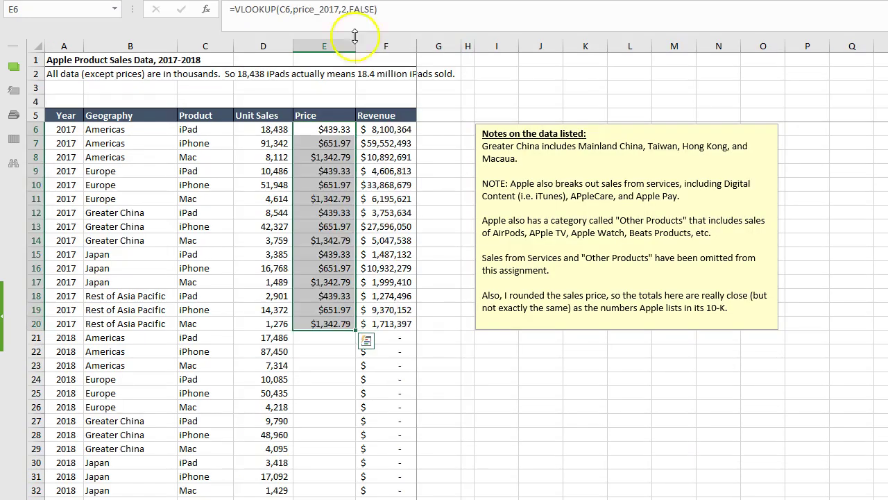
- Start a SUMIF in the summary sheet's C7, cancel it, and return to the data sheet
{"action": "key", "text": "ctrl+Page_Down"}
{"action": "left_click", "coordinate": [164, 99]}
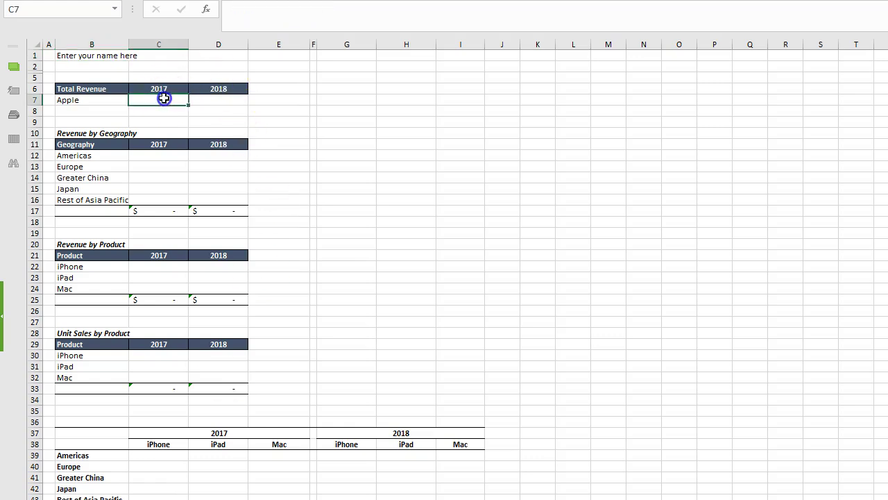
{"action": "type", "text": "=sumif"}
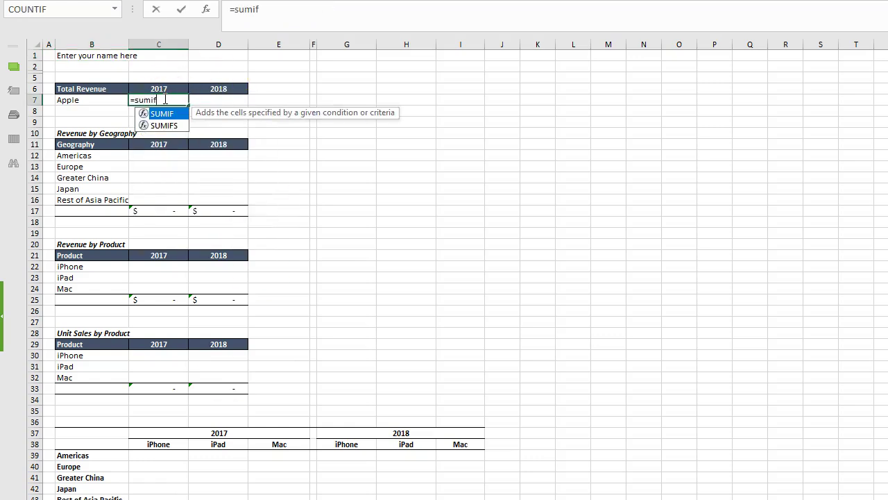
{"action": "type", "text": "("}
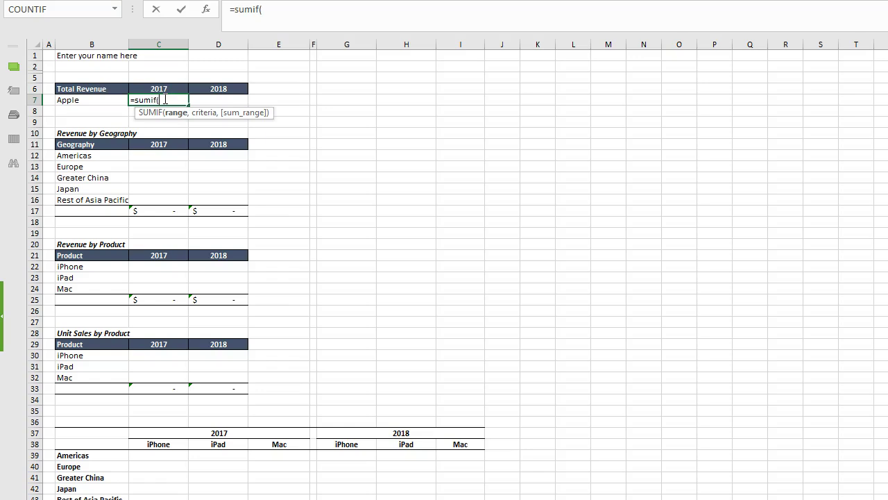
{"action": "key", "text": "Escape"}
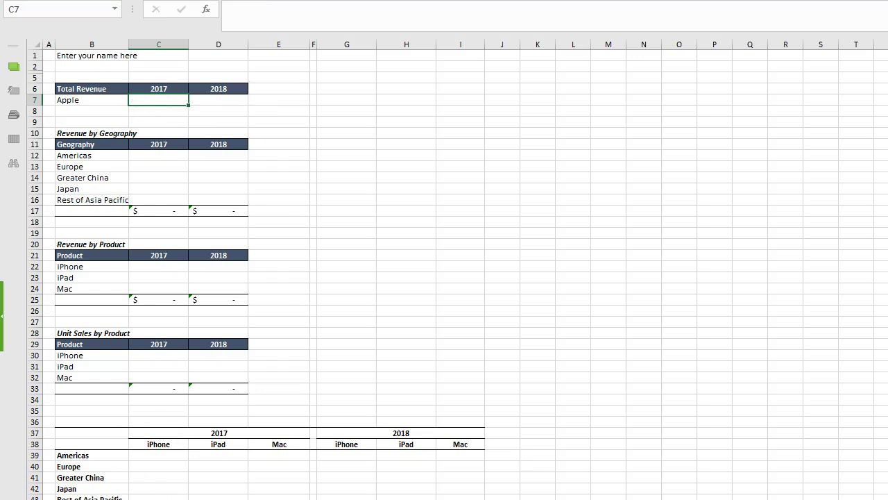
{"action": "key", "text": "ctrl+Page_Down"}
- On the data sheet, select the Year values A6:A30 and the Geography header
{"action": "left_click", "coordinate": [229, 267]}
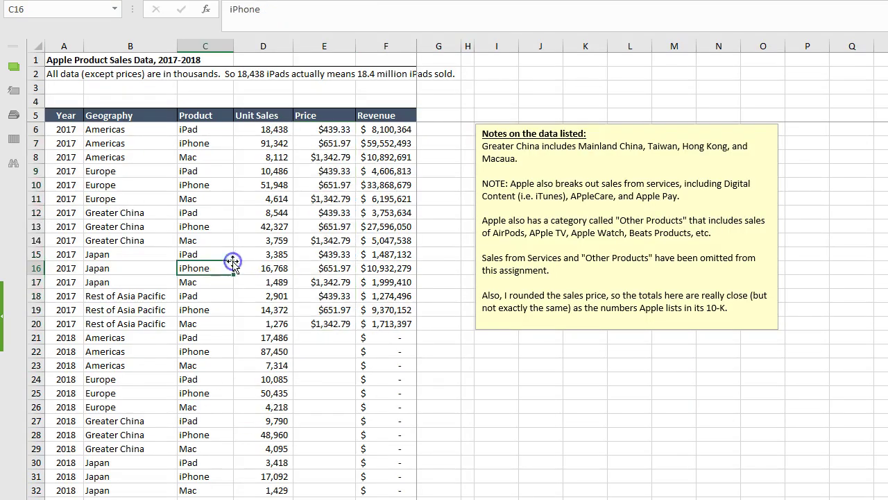
{"action": "left_click", "coordinate": [65, 115]}
{"action": "left_click_drag", "start_coordinate": [67, 129], "coordinate": [80, 463]}
{"action": "left_click", "coordinate": [123, 117]}
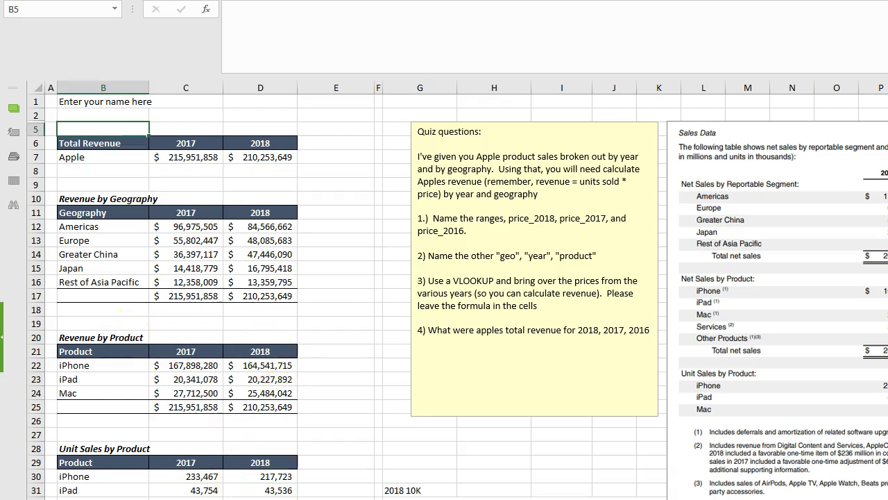
{"action": "left_click", "coordinate": [188, 159]}
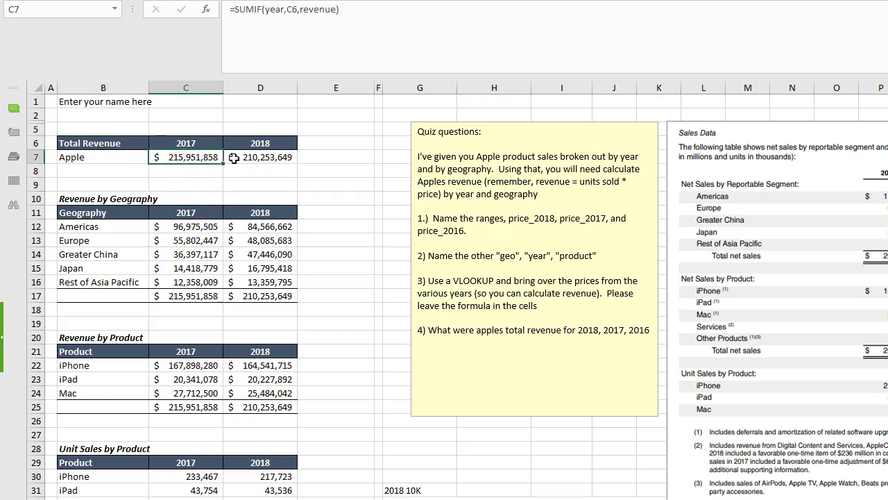
{"action": "left_click", "coordinate": [264, 157]}
{"action": "left_click", "coordinate": [184, 158]}
{"action": "left_click", "coordinate": [201, 223]}
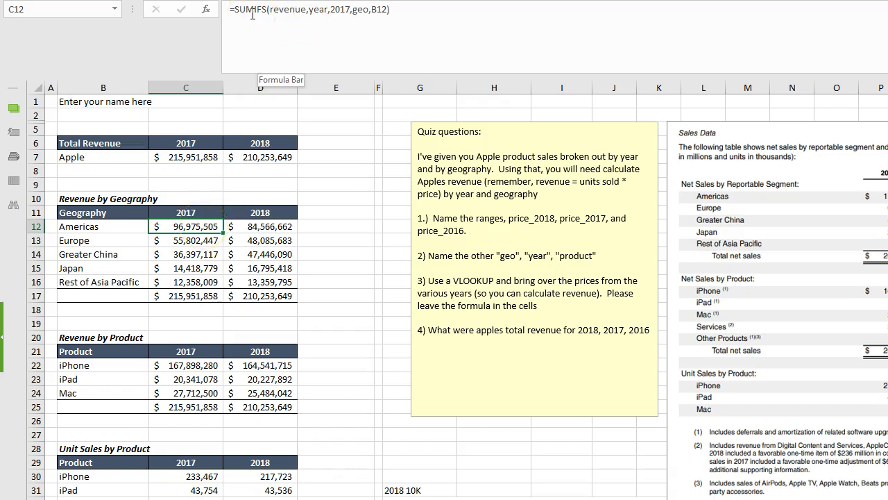
{"action": "left_click", "coordinate": [279, 20]}
{"action": "left_click", "coordinate": [264, 20]}
{"action": "left_click", "coordinate": [289, 34]}
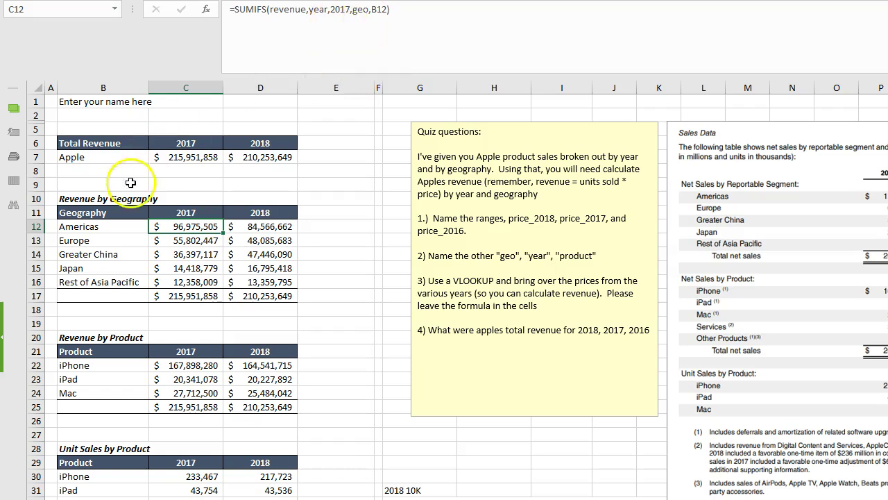
{"action": "left_click", "coordinate": [368, 10]}
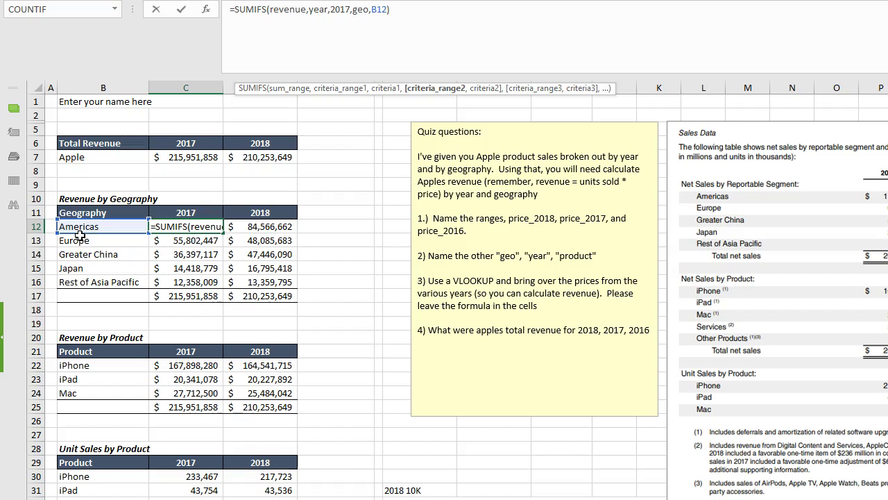
{"action": "key", "text": "ctrl+Return"}
{"action": "left_click", "coordinate": [193, 239]}
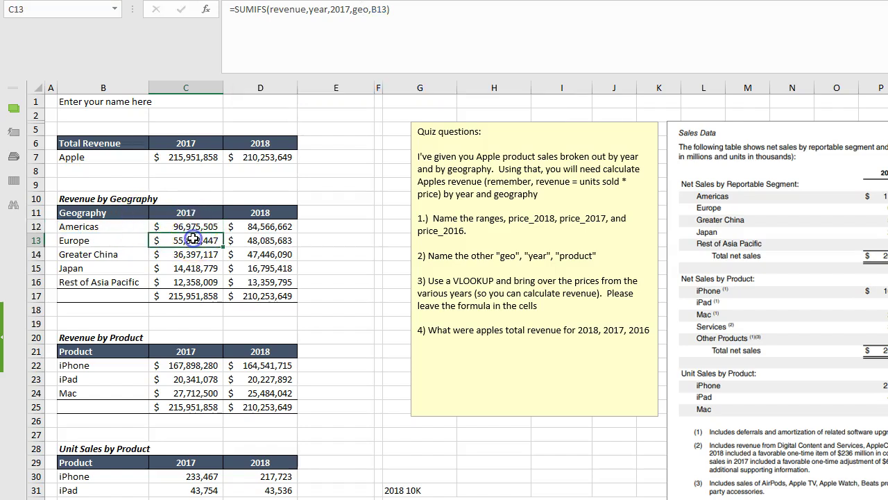
{"action": "left_click", "coordinate": [184, 295]}
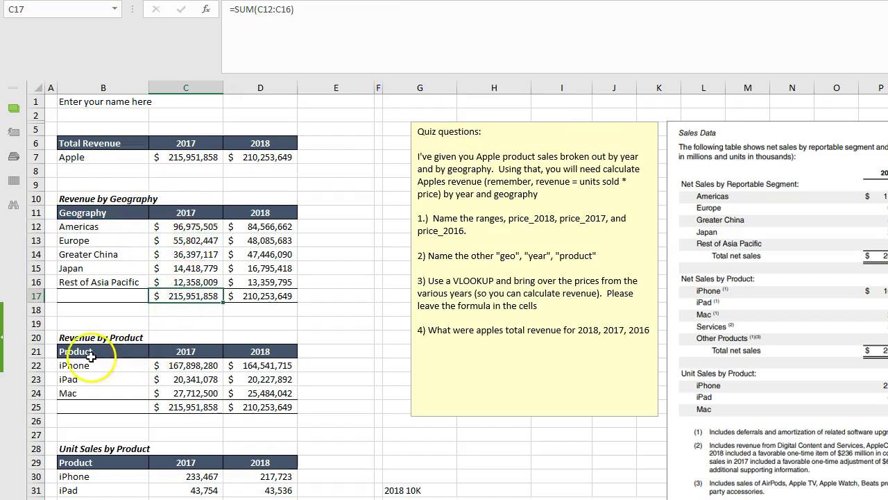
{"action": "scroll", "coordinate": [91, 357], "scroll_direction": "down", "scroll_amount": 1}
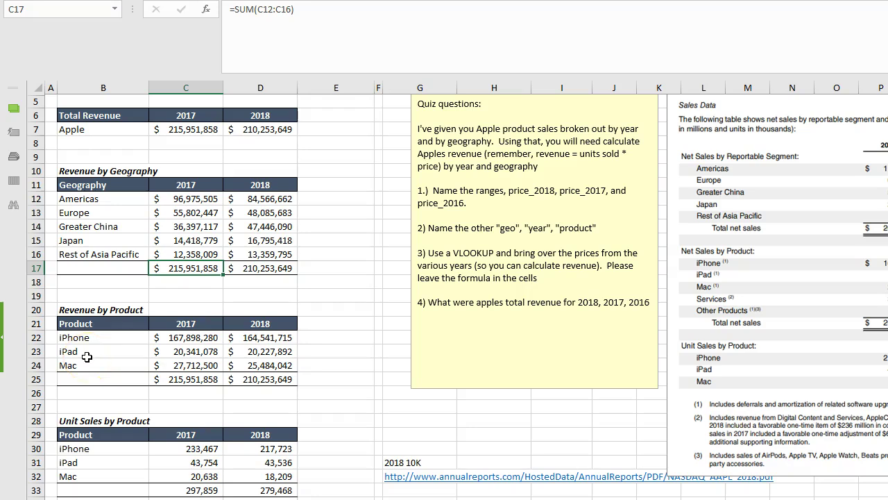
{"action": "left_click", "coordinate": [169, 338]}
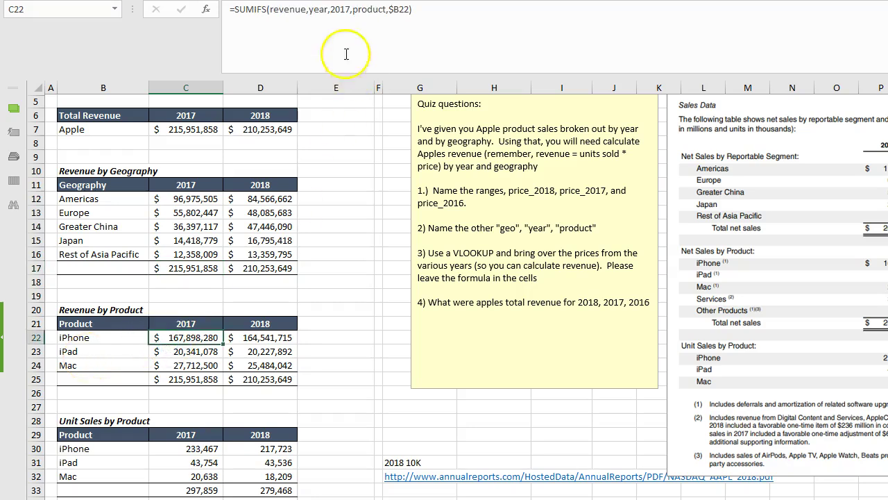
{"action": "left_click", "coordinate": [369, 9]}
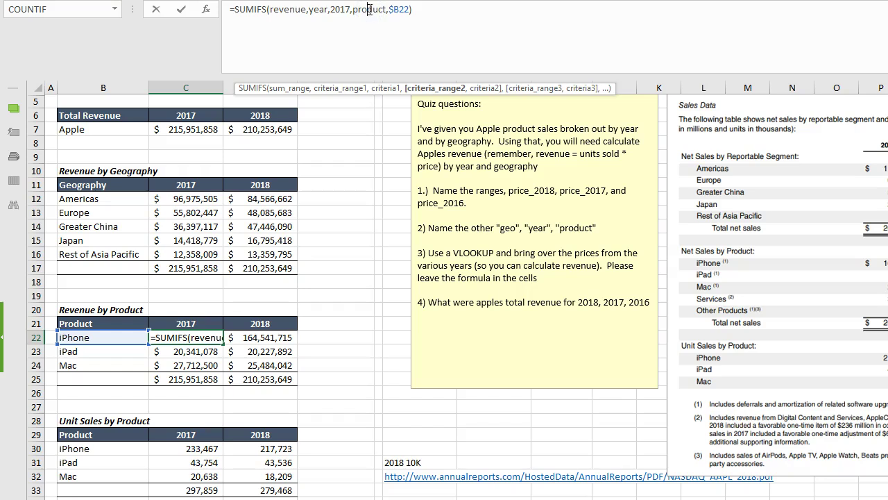
{"action": "left_click", "coordinate": [235, 320]}
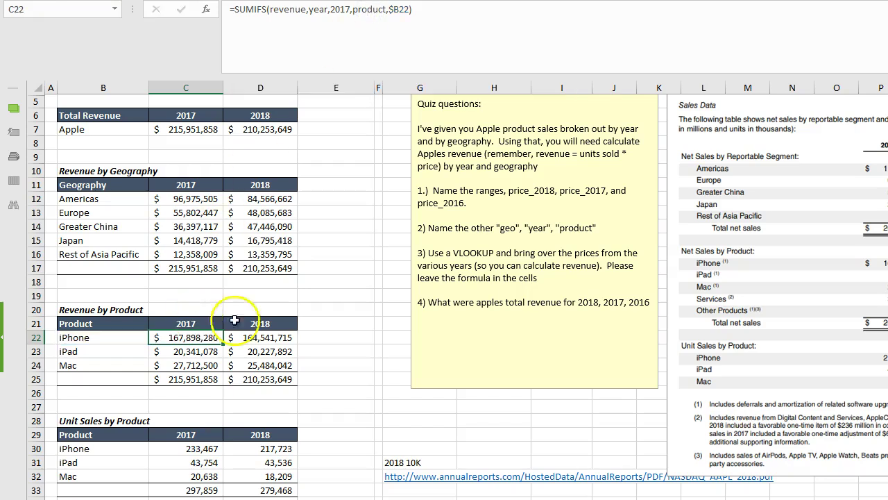
{"action": "scroll", "coordinate": [281, 340], "scroll_direction": "down", "scroll_amount": 1}
{"action": "scroll", "coordinate": [281, 340], "scroll_direction": "down", "scroll_amount": 5}
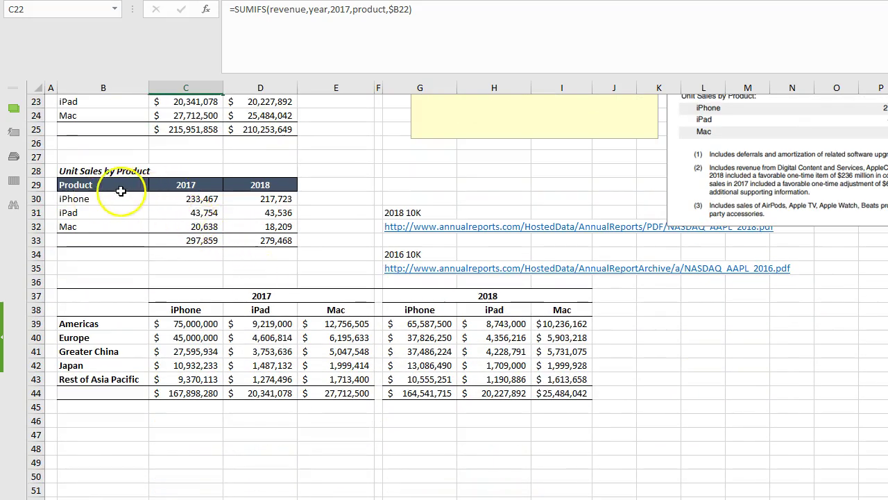
{"action": "left_click", "coordinate": [96, 170]}
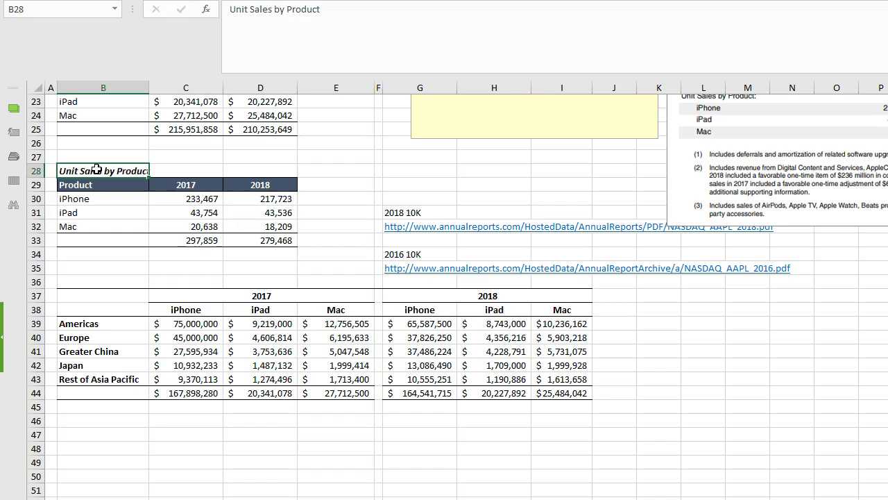
{"action": "left_click", "coordinate": [191, 202]}
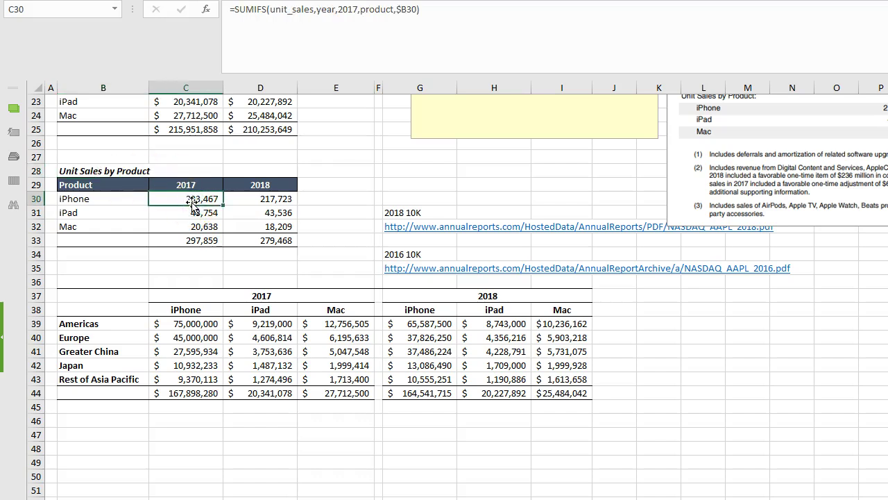
{"action": "left_click", "coordinate": [250, 198]}
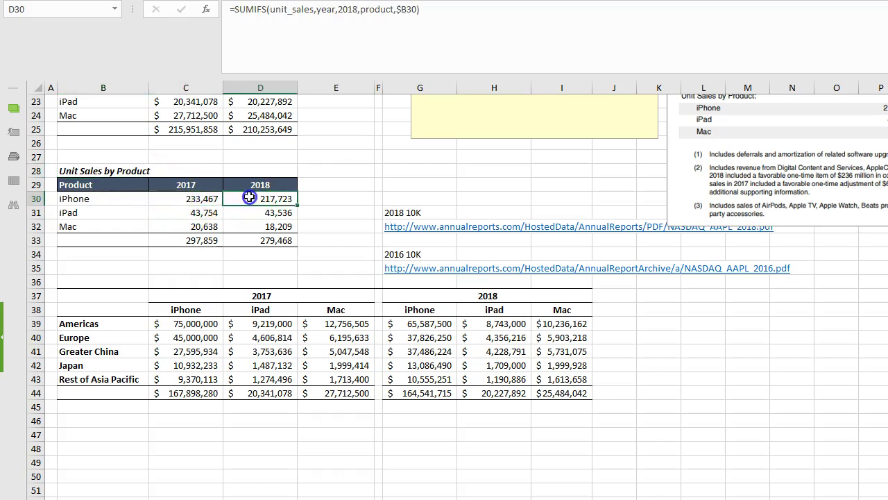
{"action": "left_click", "coordinate": [172, 202]}
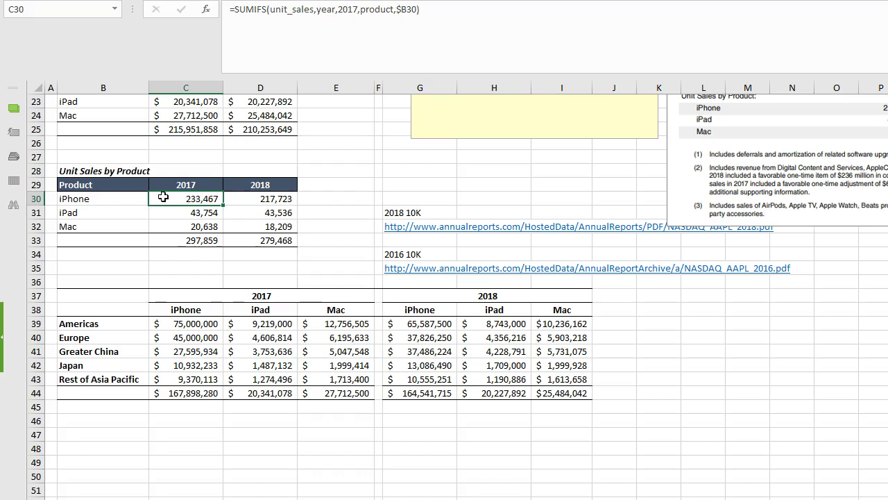
{"action": "left_click", "coordinate": [157, 203]}
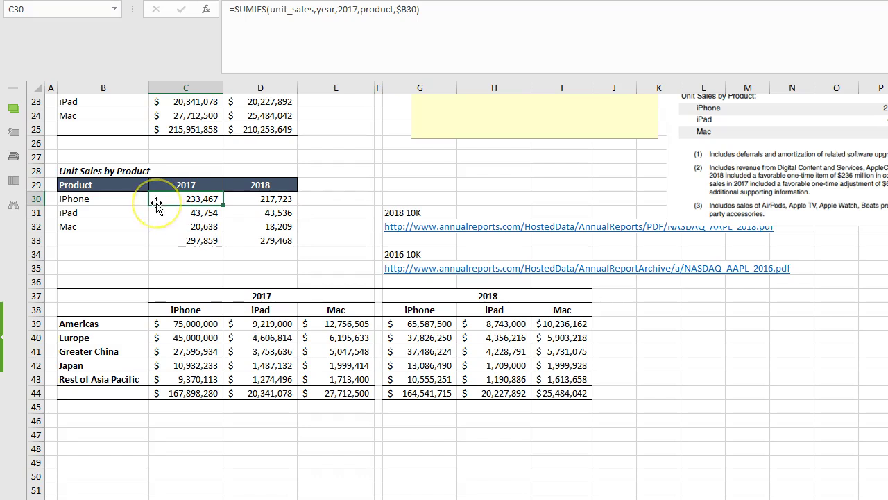
{"action": "scroll", "coordinate": [157, 203], "scroll_direction": "up", "scroll_amount": 2}
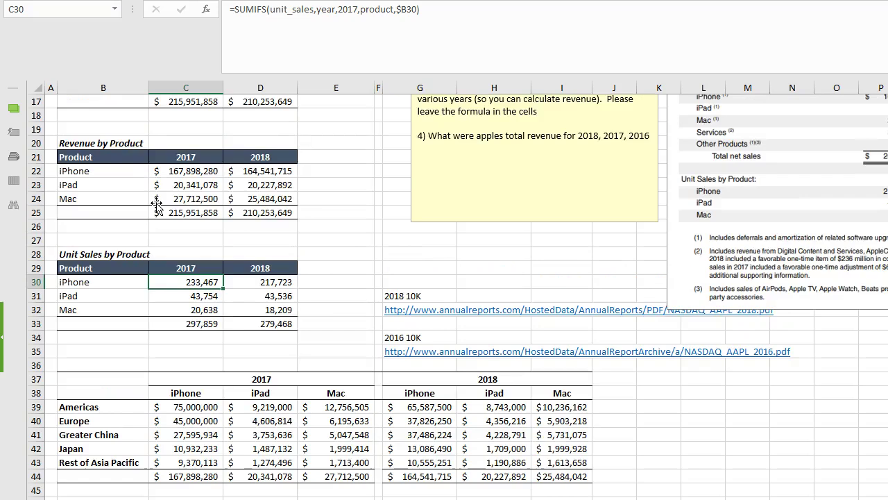
{"action": "scroll", "coordinate": [157, 203], "scroll_direction": "up", "scroll_amount": 3}
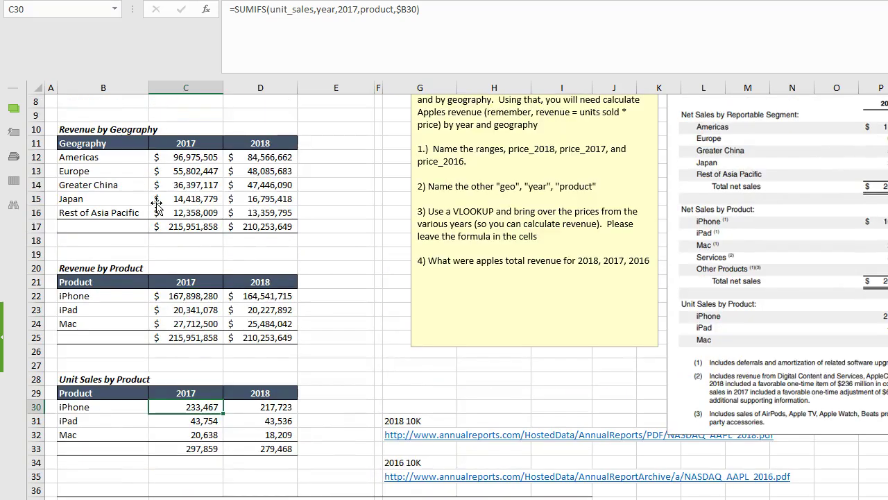
{"action": "left_click", "coordinate": [195, 407]}
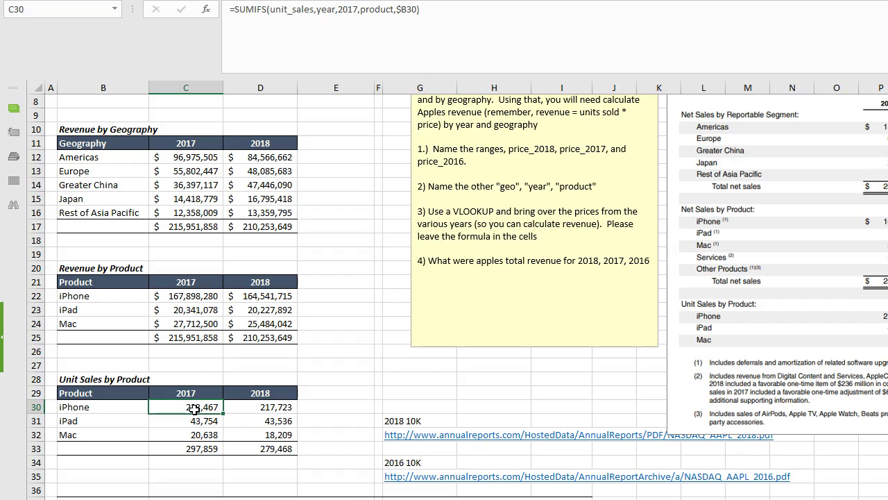
{"action": "scroll", "coordinate": [195, 409], "scroll_direction": "down", "scroll_amount": 4}
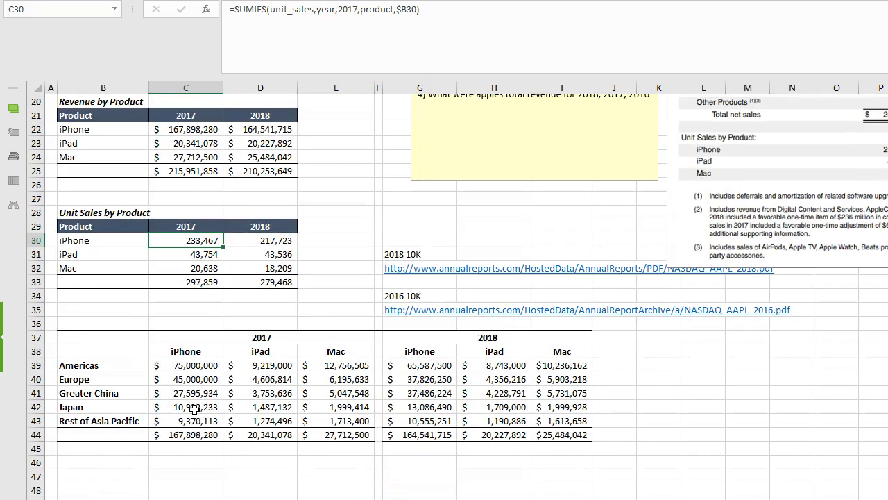
{"action": "left_click", "coordinate": [198, 368]}
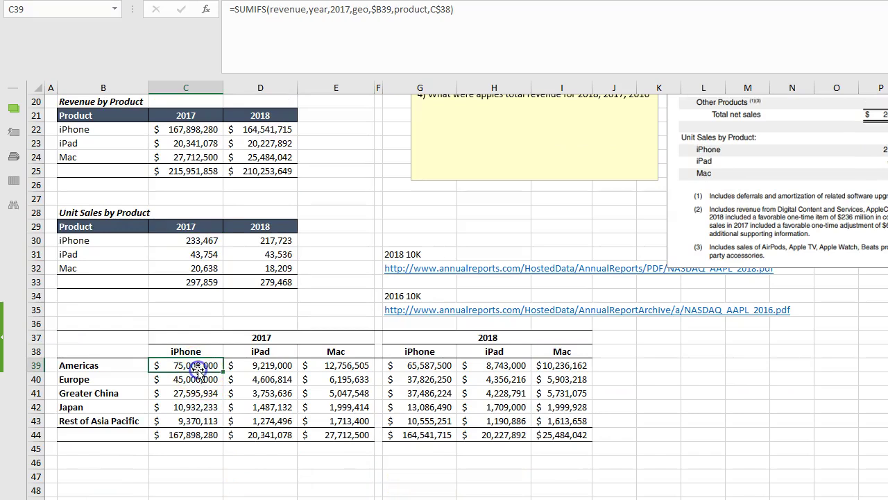
{"action": "left_click", "coordinate": [321, 7]}
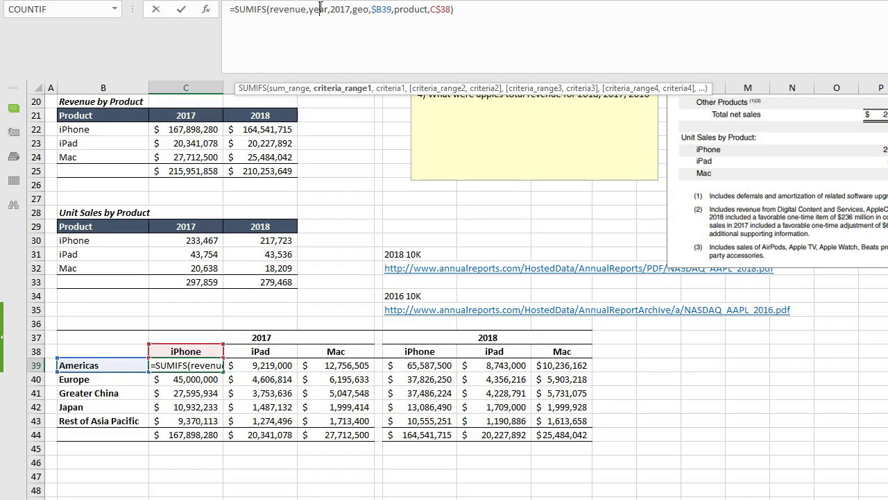
{"action": "key", "text": "Escape"}
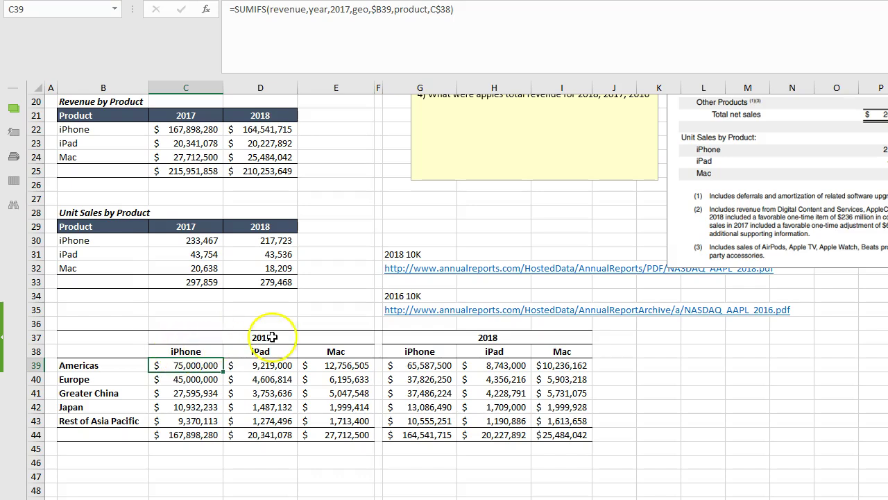
{"action": "left_click", "coordinate": [427, 378]}
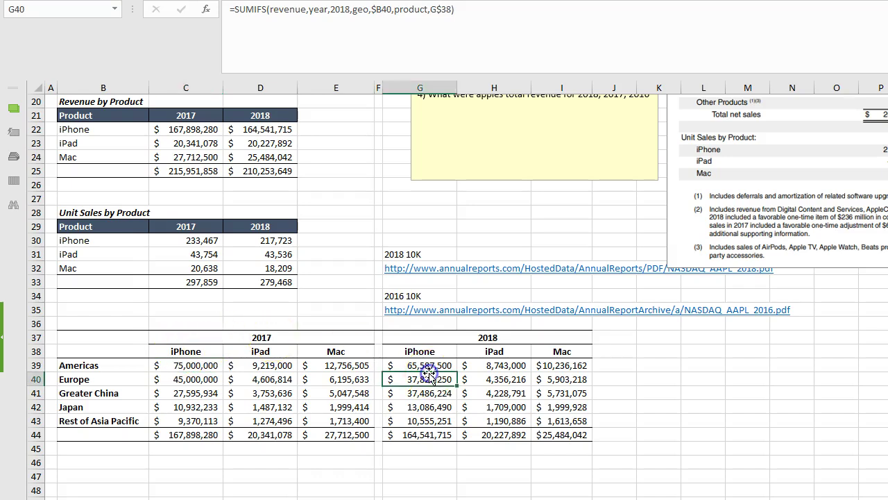
{"action": "left_click", "coordinate": [428, 366]}
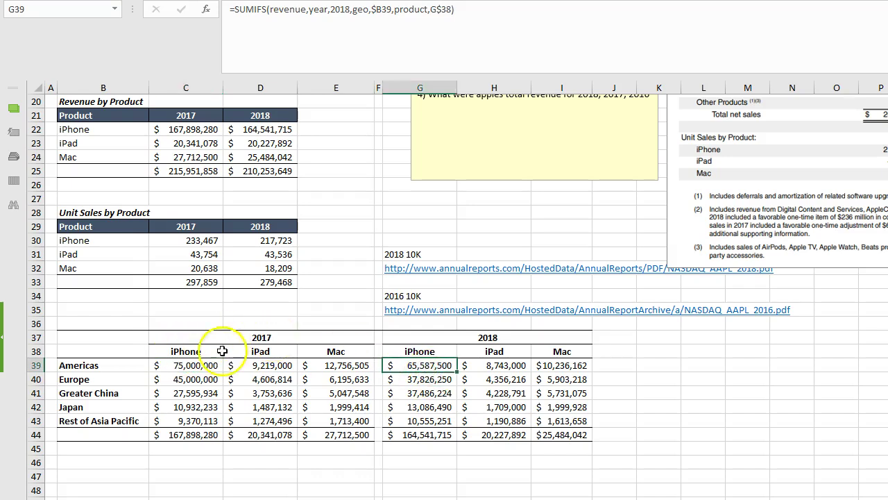
{"action": "left_click", "coordinate": [361, 11]}
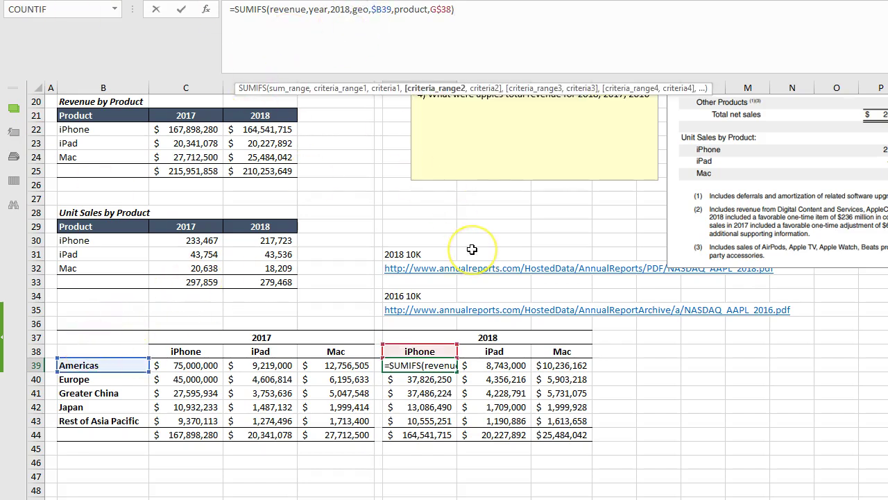
{"action": "key", "text": "Escape"}
{"action": "scroll", "coordinate": [254, 337], "scroll_direction": "up", "scroll_amount": 6}
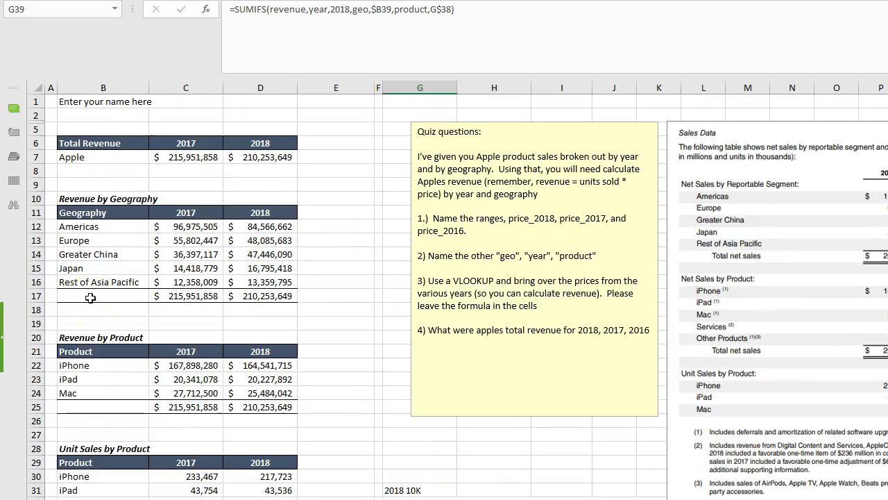
- Inspect the 2018 total, Americas and Europe revenue formulas, such as =SUMIFS(revenue,year,2018,geo,B13)
{"action": "left_click", "coordinate": [236, 158]}
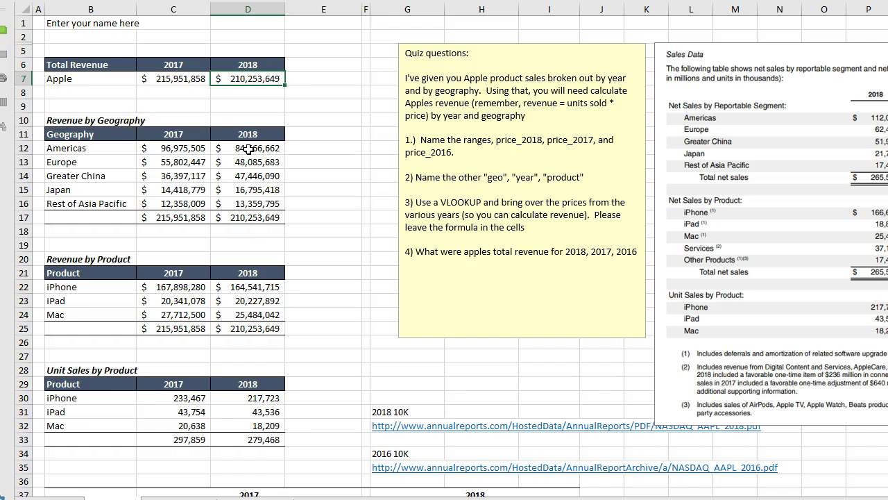
{"action": "left_click", "coordinate": [248, 149]}
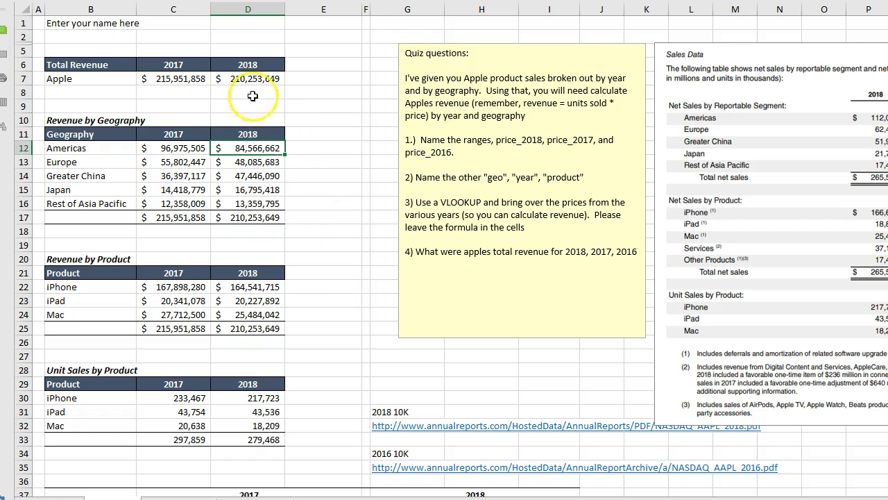
{"action": "left_click", "coordinate": [256, 161]}
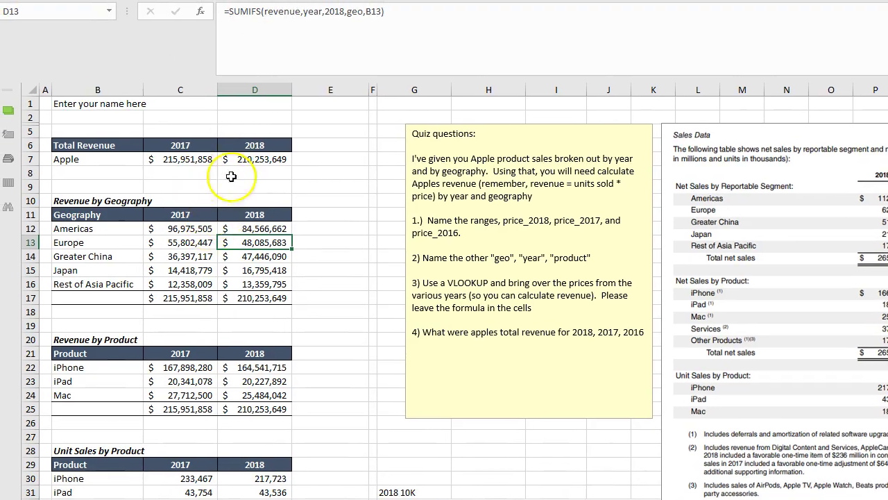
- Go to the 2017-2018 sales data sheet and inspect E6's =VLOOKUP(C6,price_2017,2,FALSE) formula
{"action": "key", "text": "ctrl+Page_Down"}
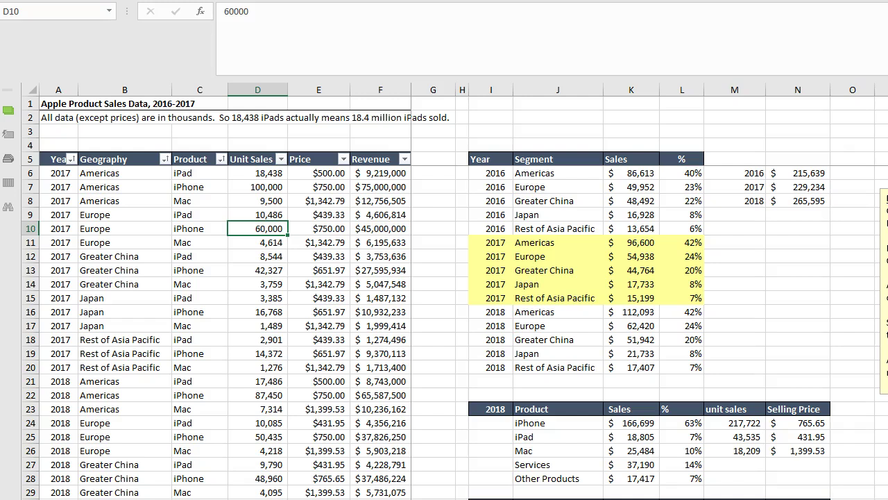
{"action": "left_click", "coordinate": [329, 174]}
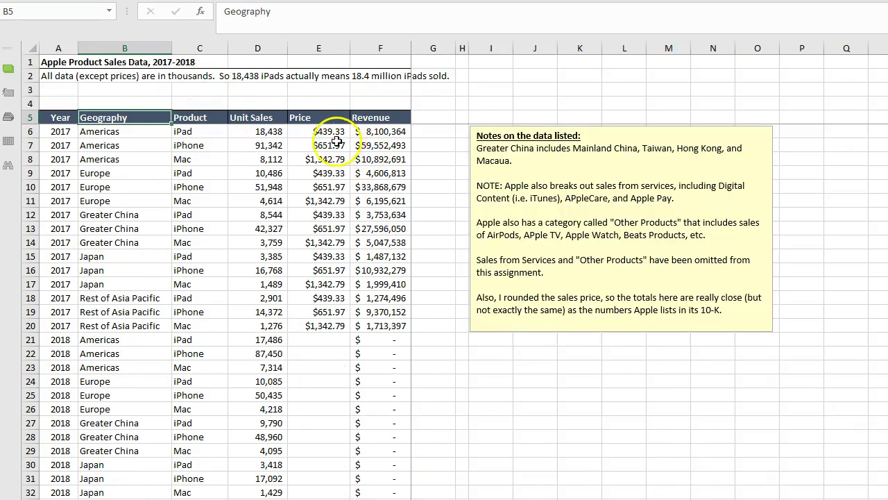
{"action": "left_click", "coordinate": [334, 134]}
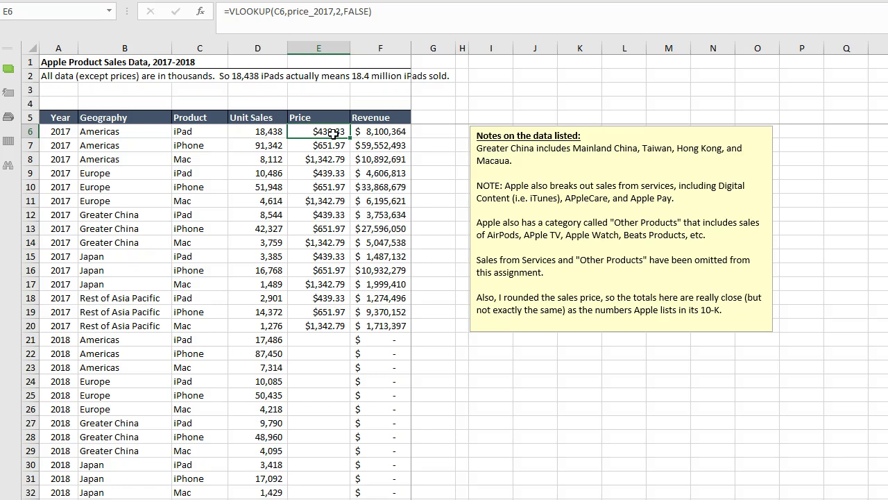